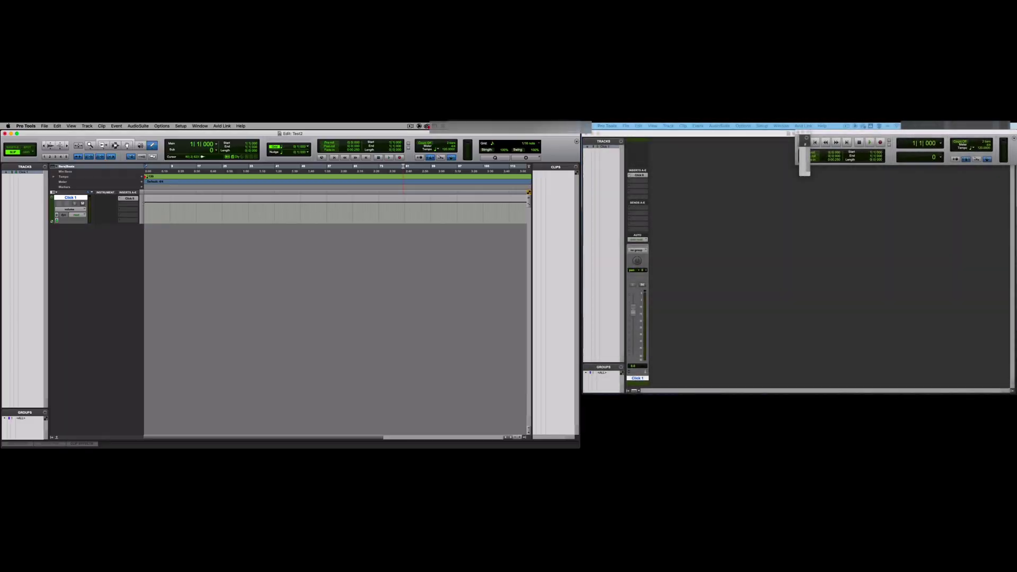
# Step: Open the Track menu in the Test2 session's menu bar
pyautogui.click(87, 126)
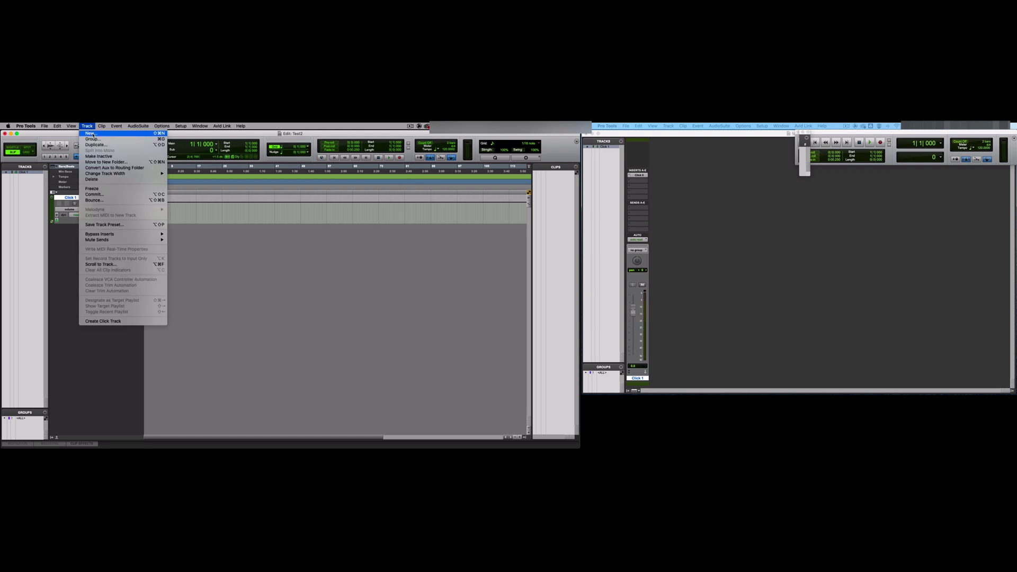
# Step: Create one new Stereo Instrument Track, Inst 1, through Track > New
pyautogui.click(92, 134)
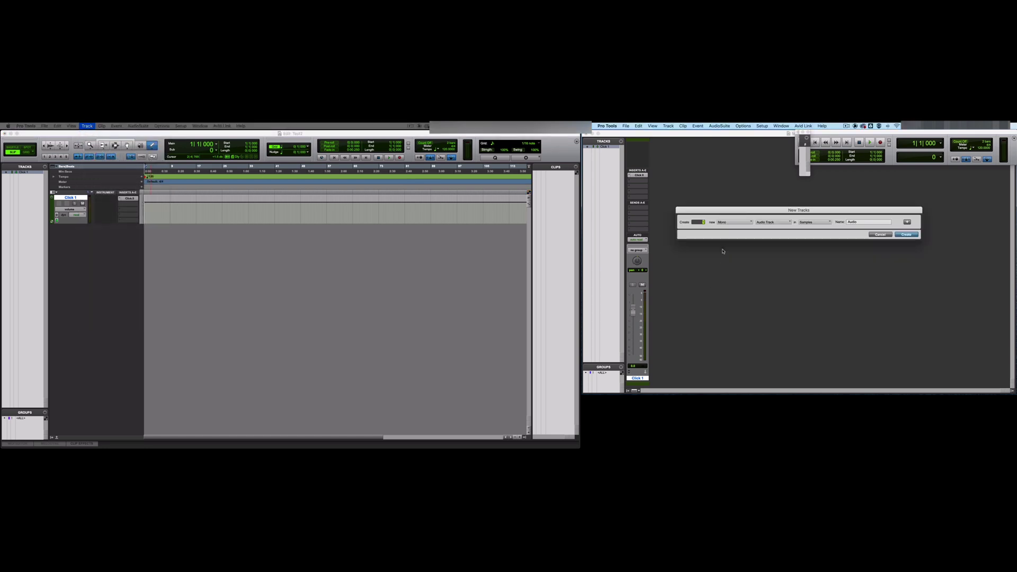
pyautogui.click(735, 222)
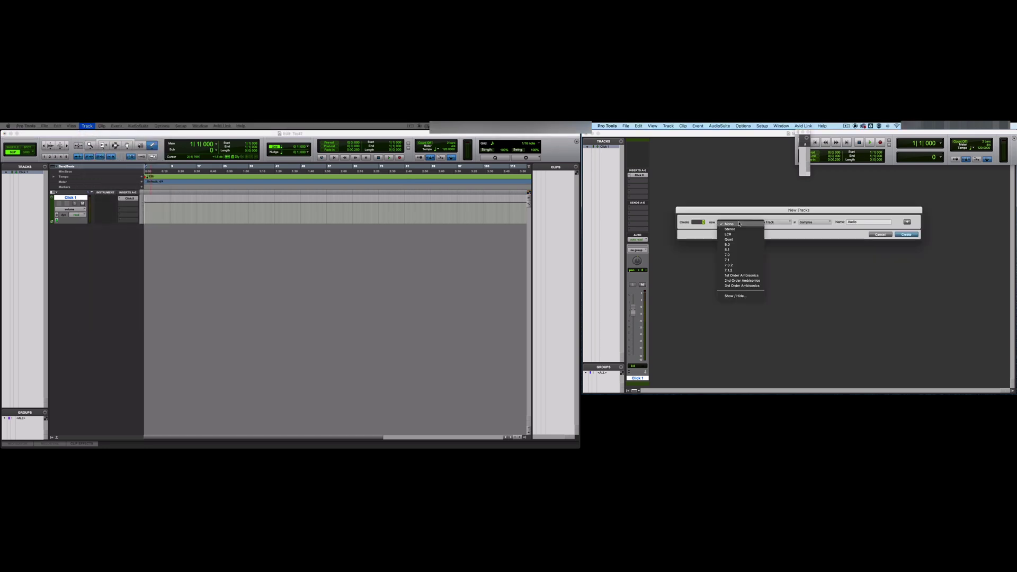
pyautogui.click(735, 229)
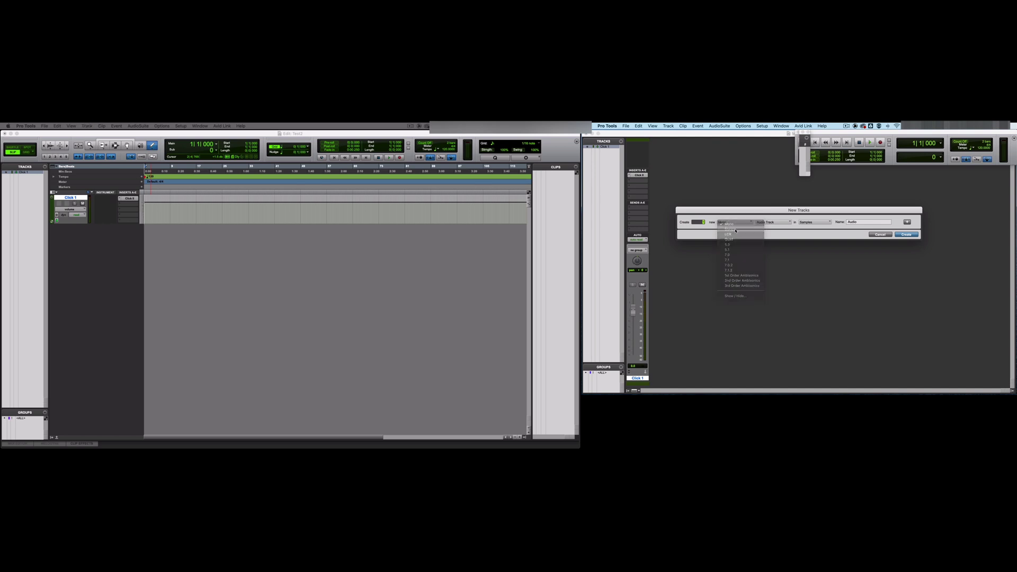
pyautogui.click(775, 223)
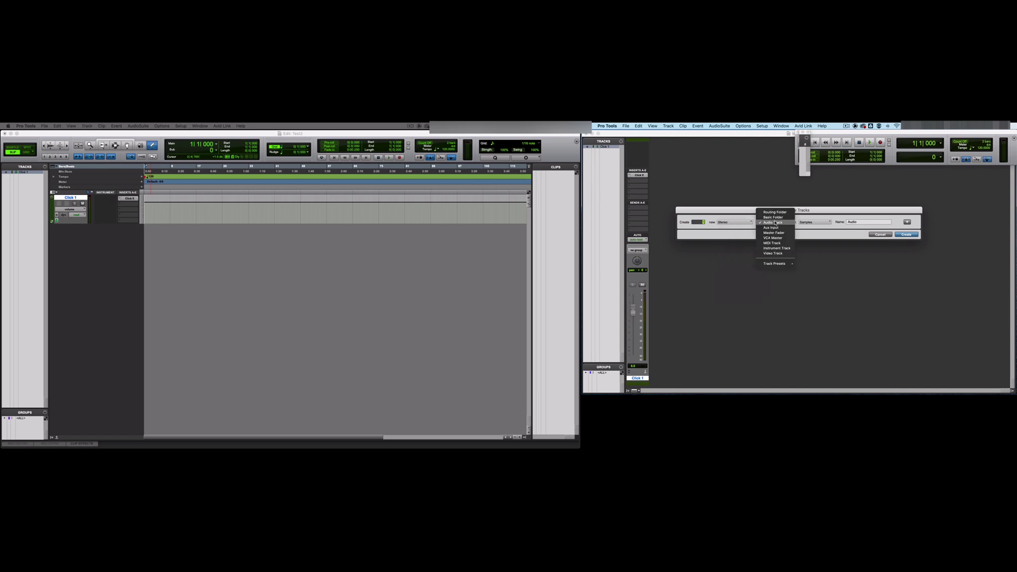
pyautogui.click(777, 248)
pyautogui.click(908, 235)
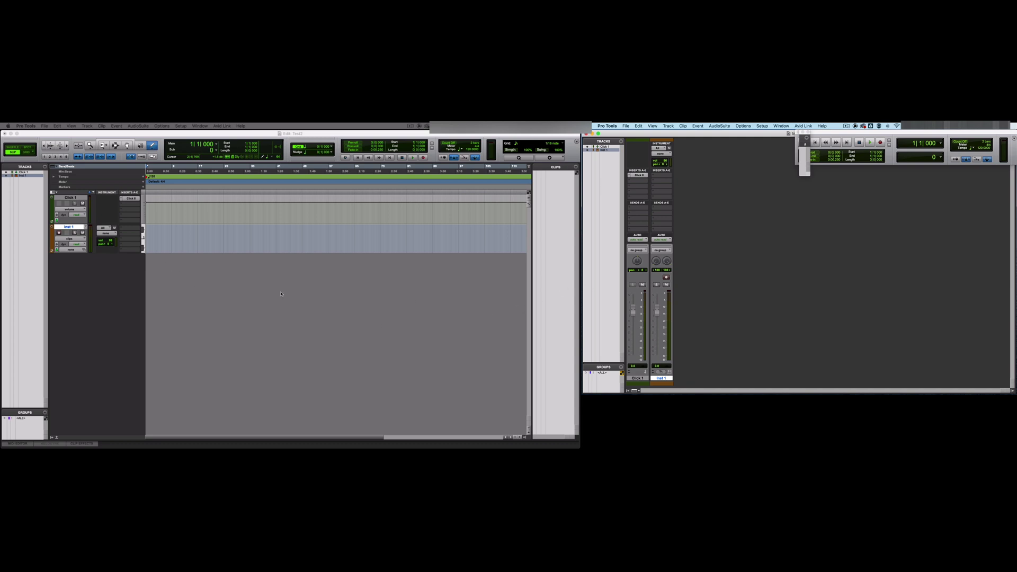
pyautogui.click(56, 192)
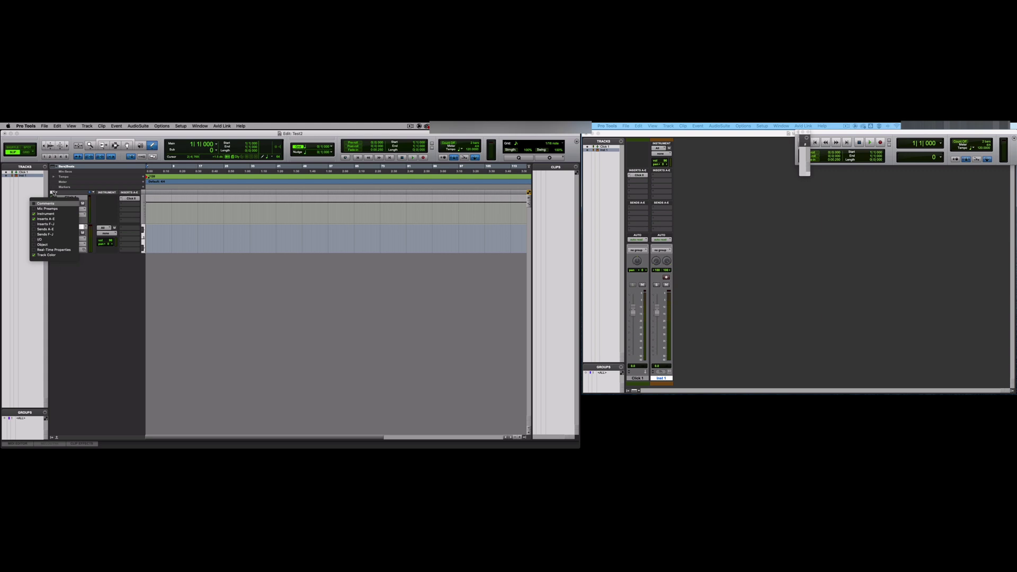
pyautogui.click(130, 227)
pyautogui.moveTo(130, 229)
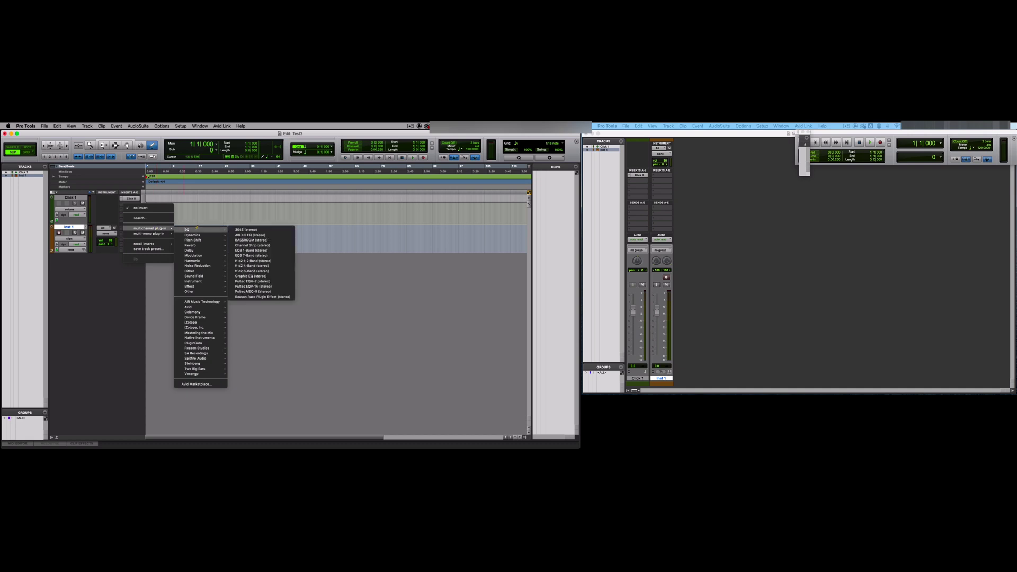
pyautogui.moveTo(208, 280)
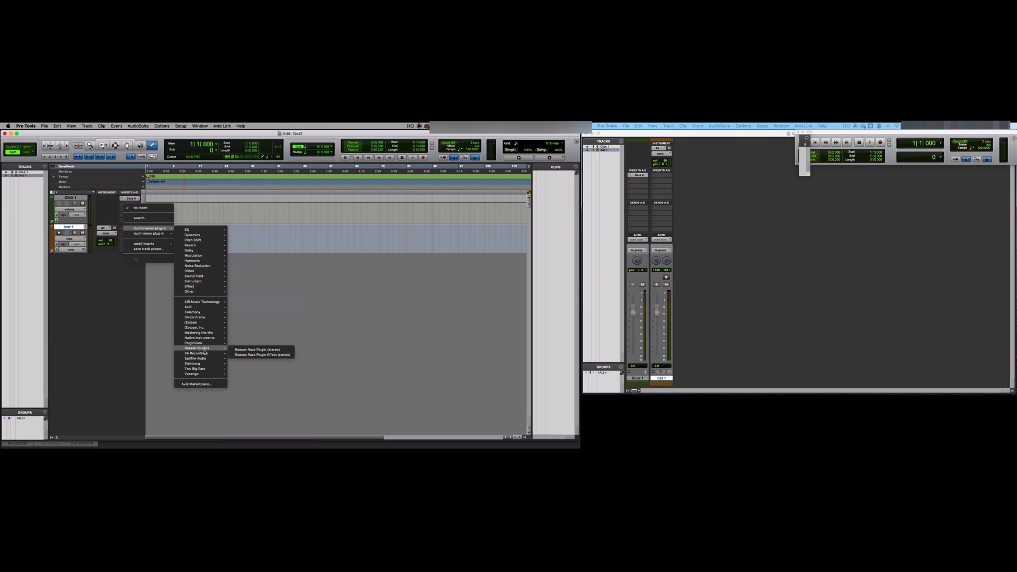
pyautogui.moveTo(211, 333)
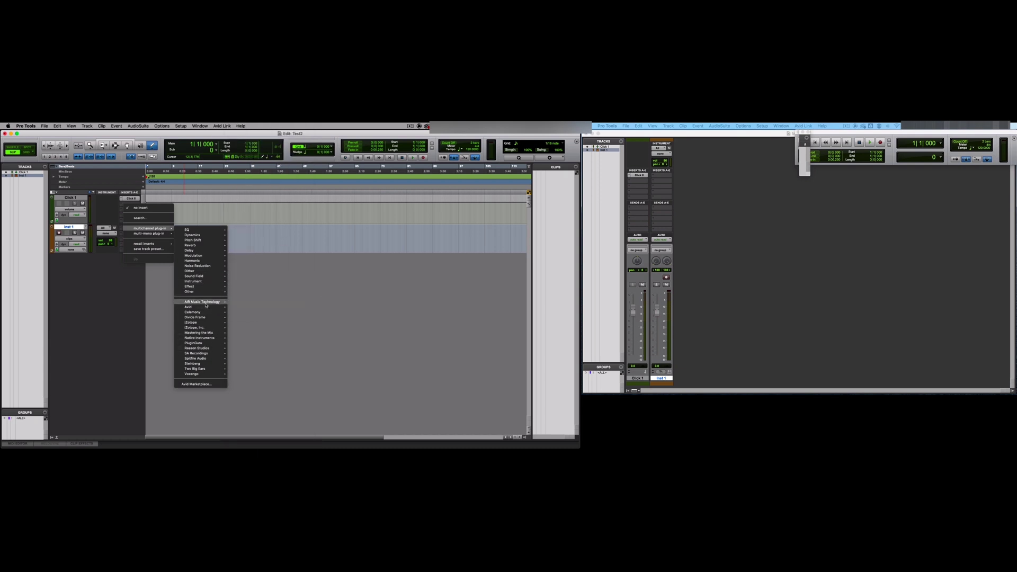
pyautogui.moveTo(207, 354)
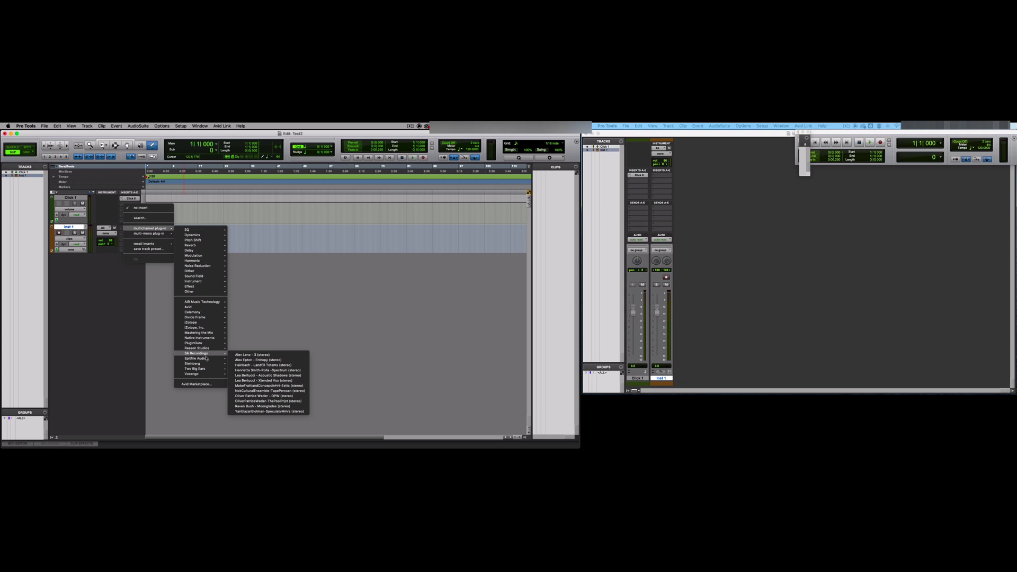
pyautogui.click(267, 355)
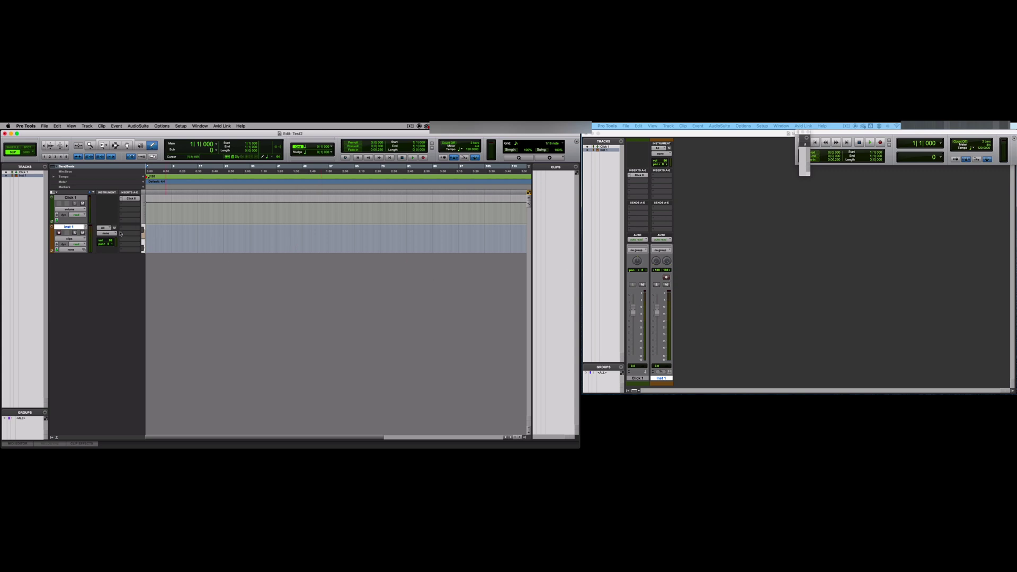
pyautogui.click(58, 199)
# Step: Insert Native Instruments Kontakt 7 (stereo) on Inst 1's first insert slot
pyautogui.press('Escape')
pyautogui.click(131, 229)
pyautogui.moveTo(163, 230)
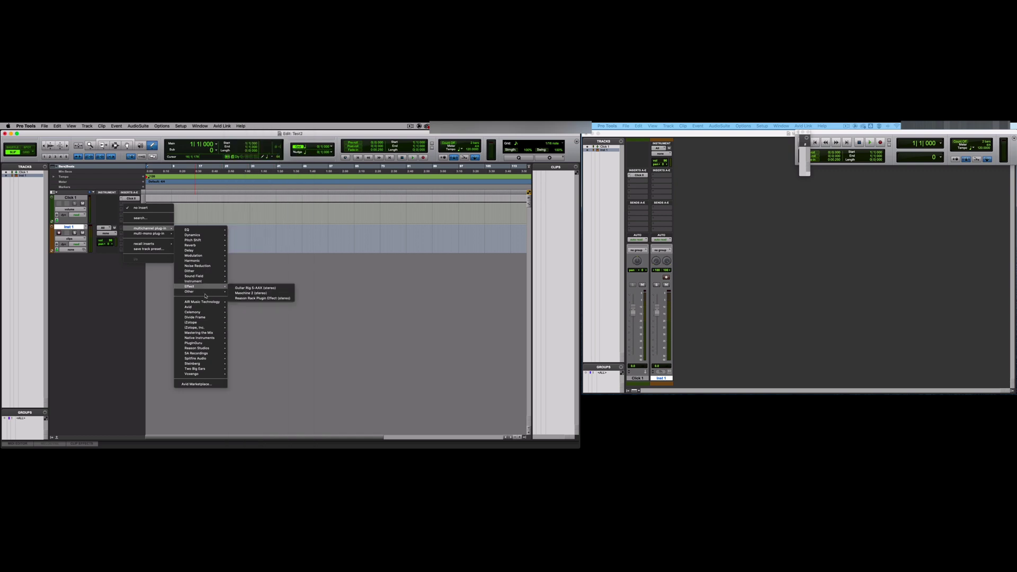
pyautogui.moveTo(210, 338)
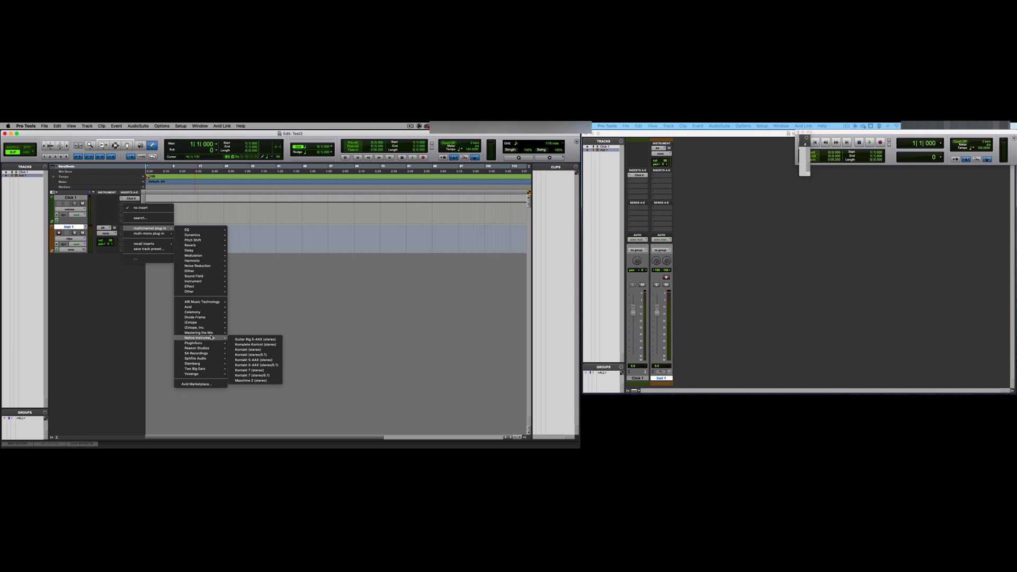
pyautogui.click(249, 370)
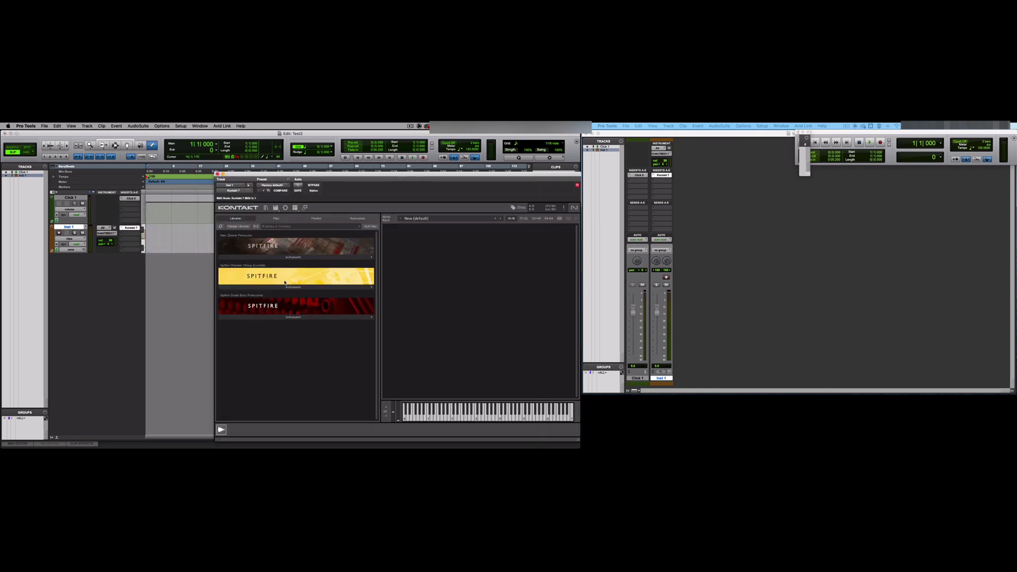
# Step: Load the Albion ONE AA Key preset into the Kontakt rack from the Browser
pyautogui.click(293, 287)
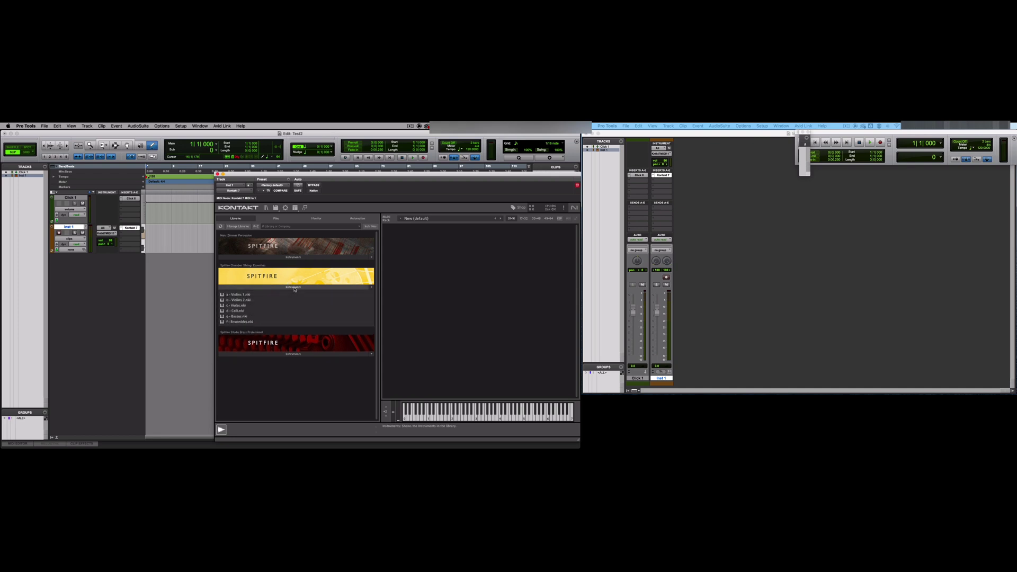
pyautogui.click(266, 287)
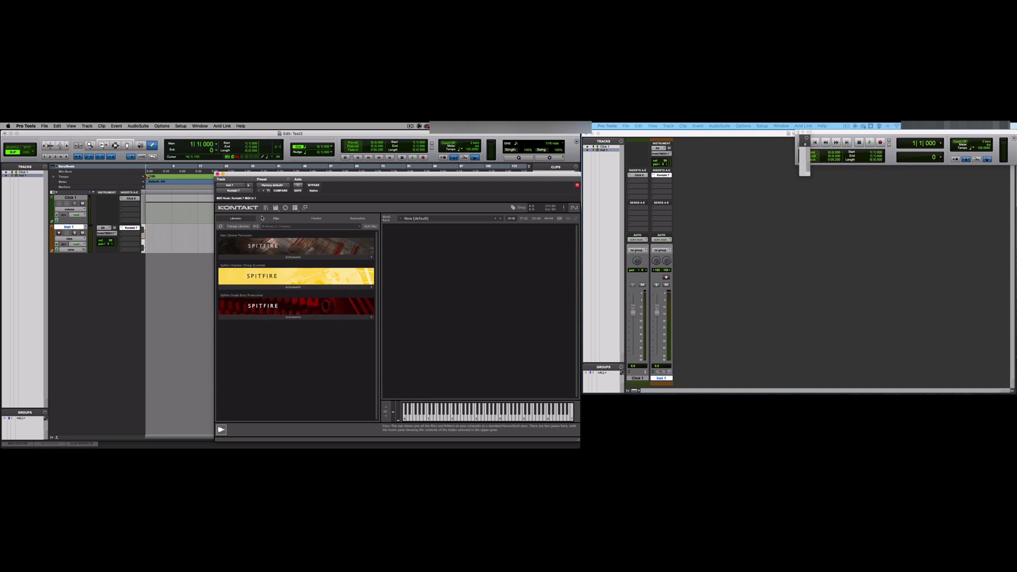
pyautogui.click(266, 208)
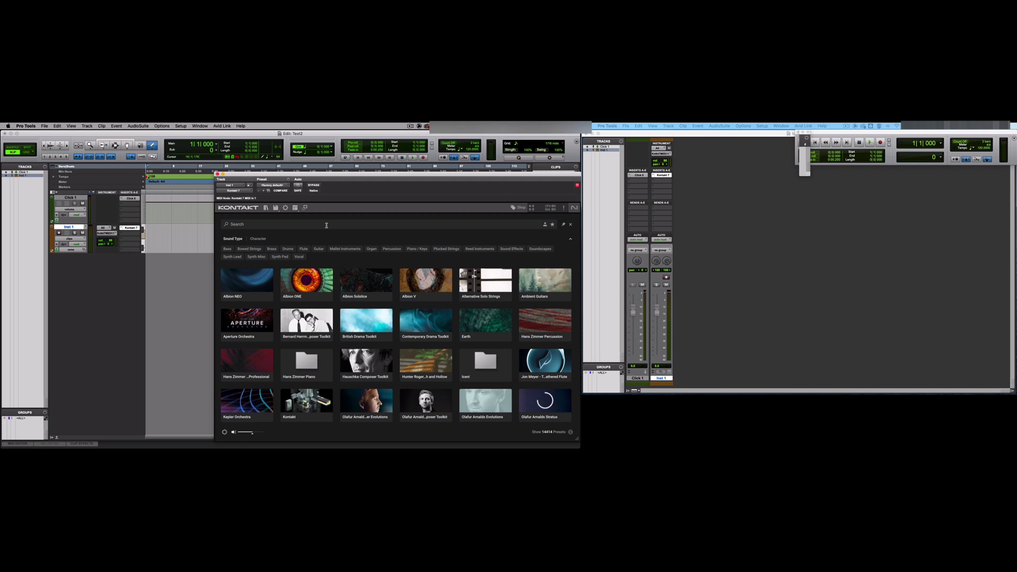
pyautogui.click(306, 281)
pyautogui.doubleClick(522, 302)
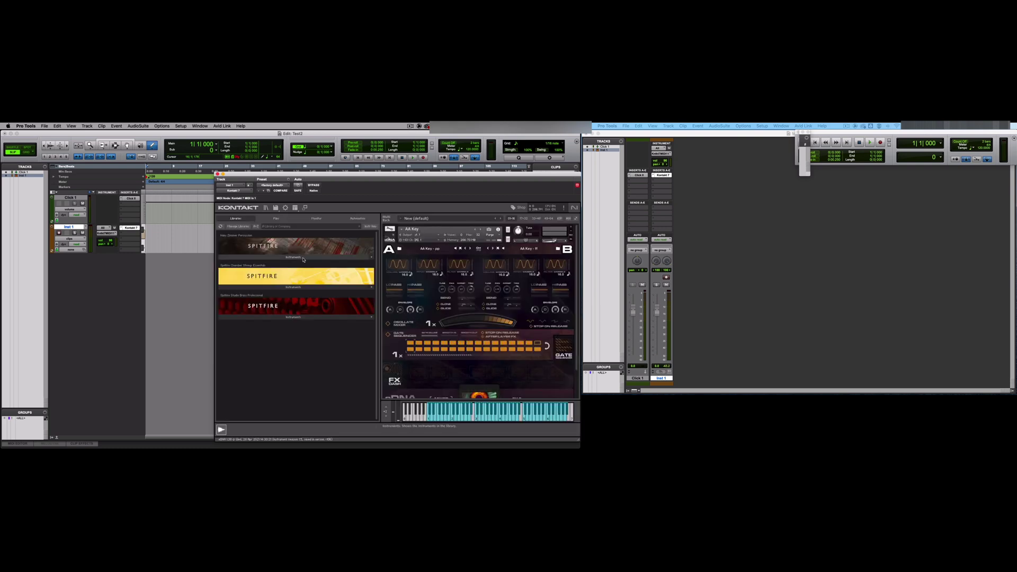
# Step: Browse the Spitfire 4TB folder in Kontakt's Files tab
pyautogui.click(277, 219)
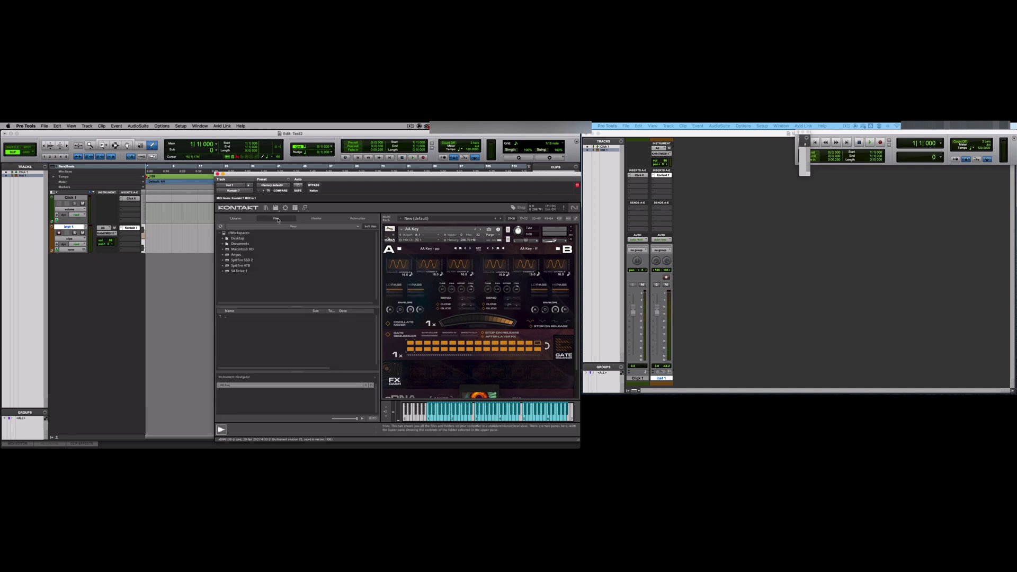
pyautogui.click(224, 267)
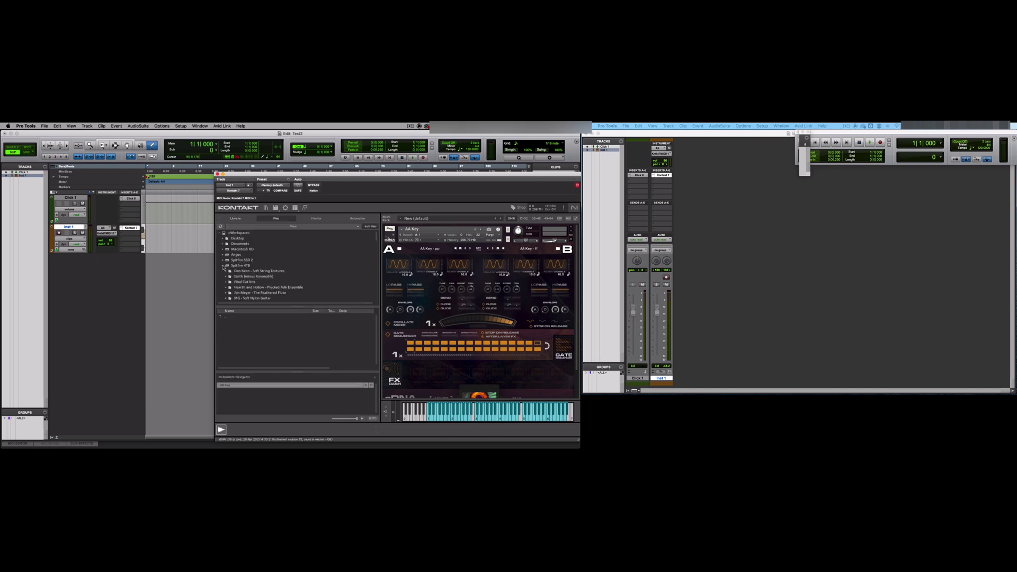
pyautogui.click(224, 266)
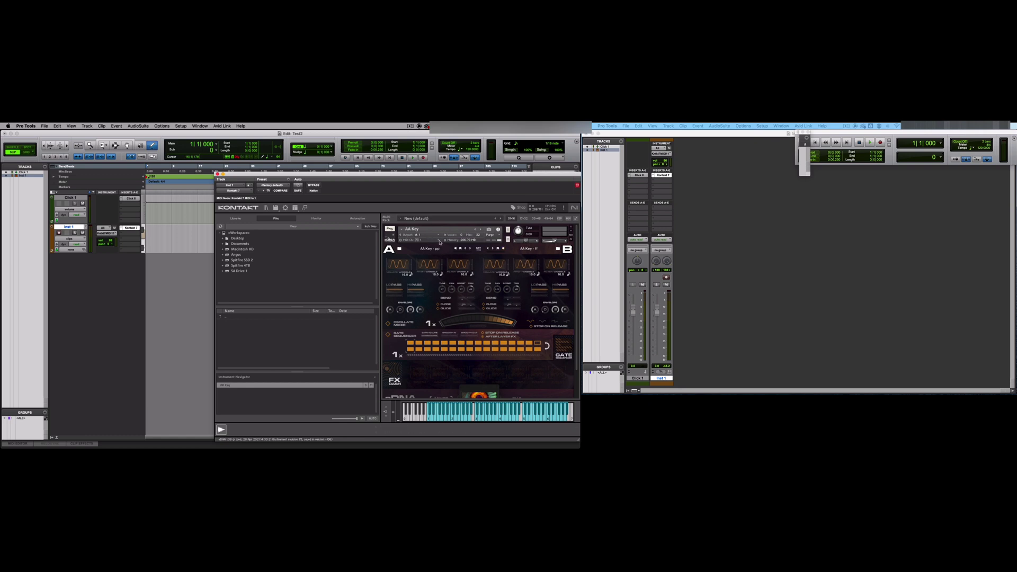
# Step: Check the MIDI Ch setting without changing it, then close the Kontakt window
pyautogui.click(439, 242)
pyautogui.click(440, 242)
pyautogui.click(217, 174)
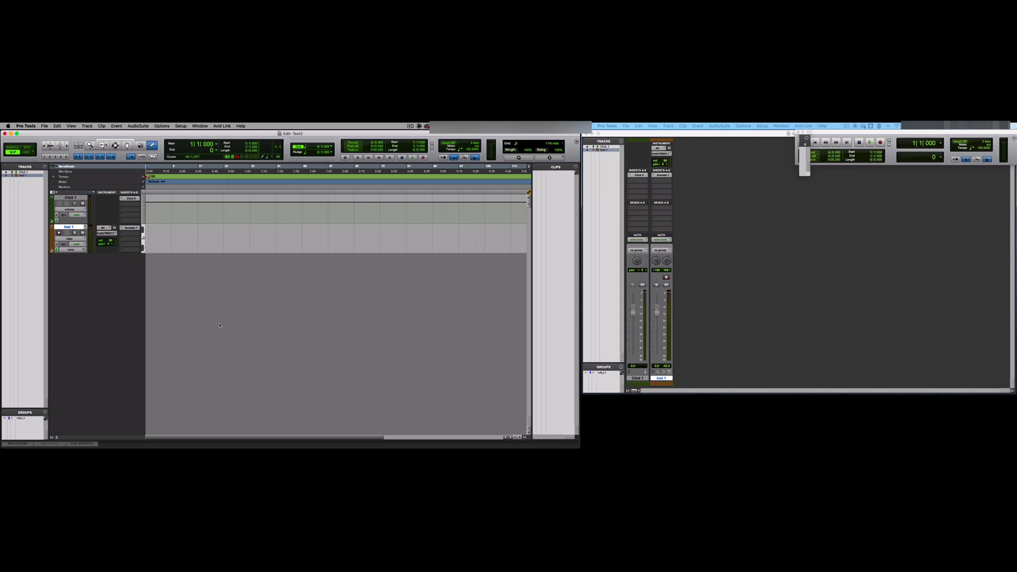
pyautogui.click(51, 194)
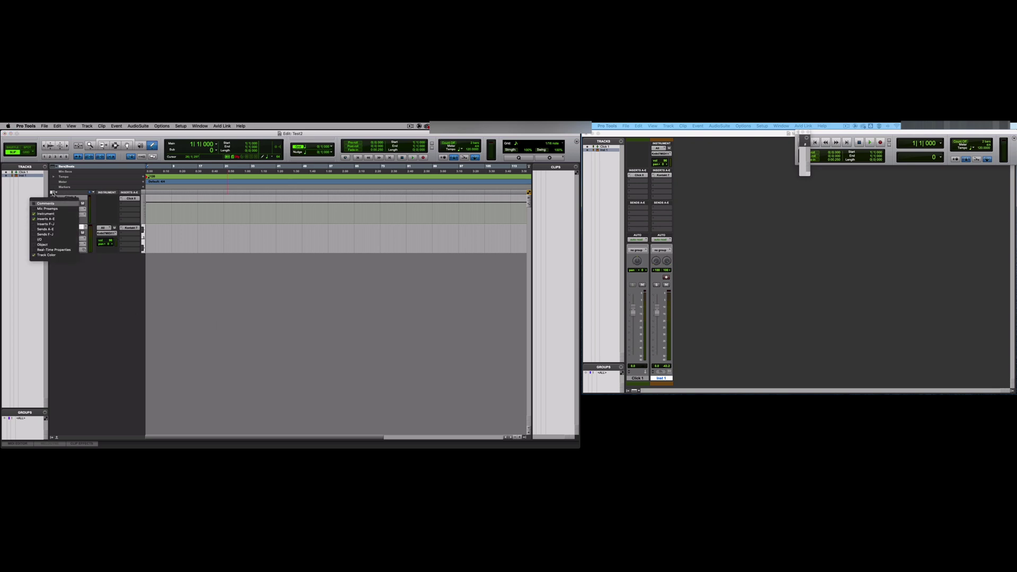
pyautogui.click(53, 193)
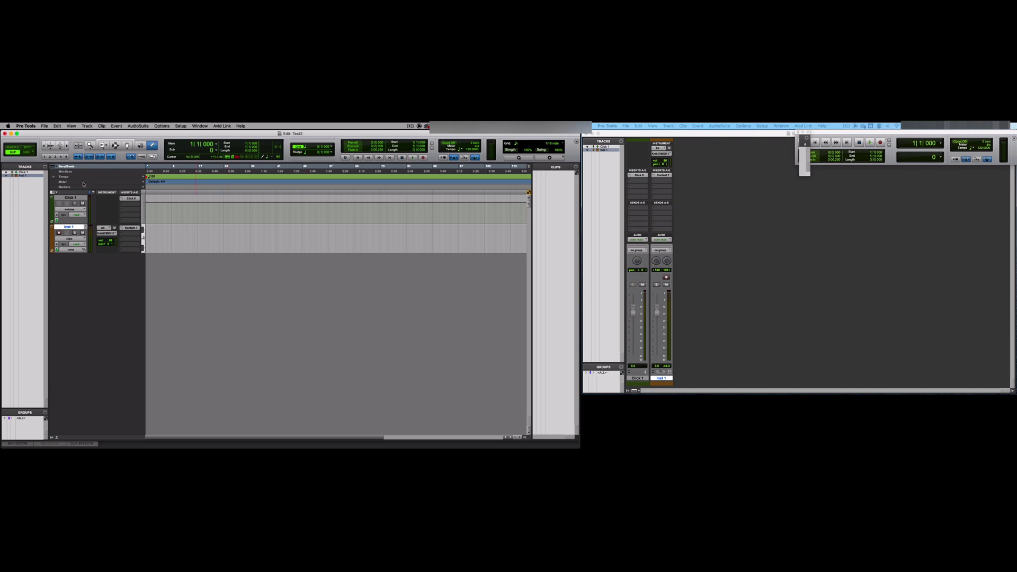
pyautogui.click(71, 126)
pyautogui.moveTo(106, 133)
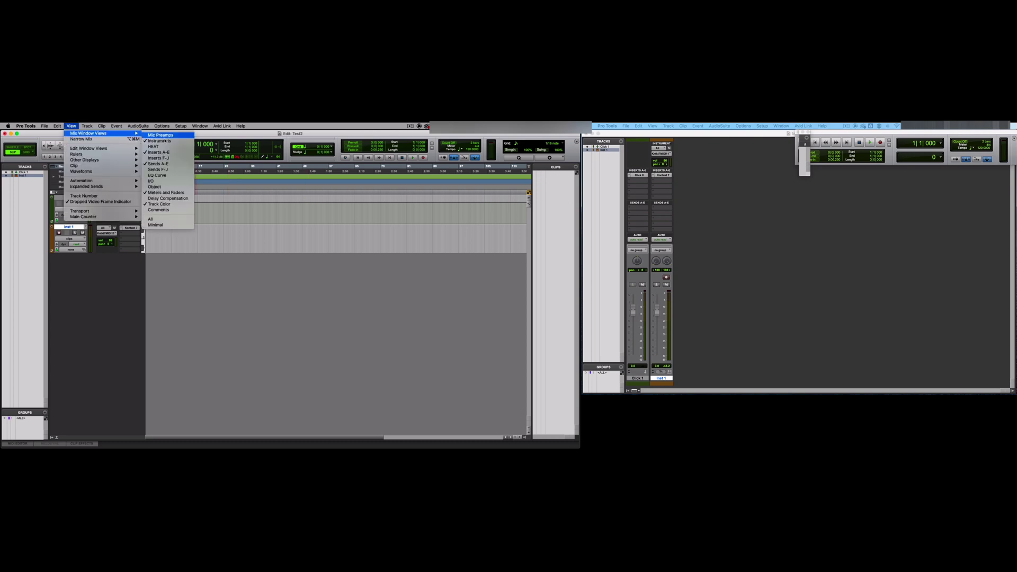
pyautogui.click(151, 285)
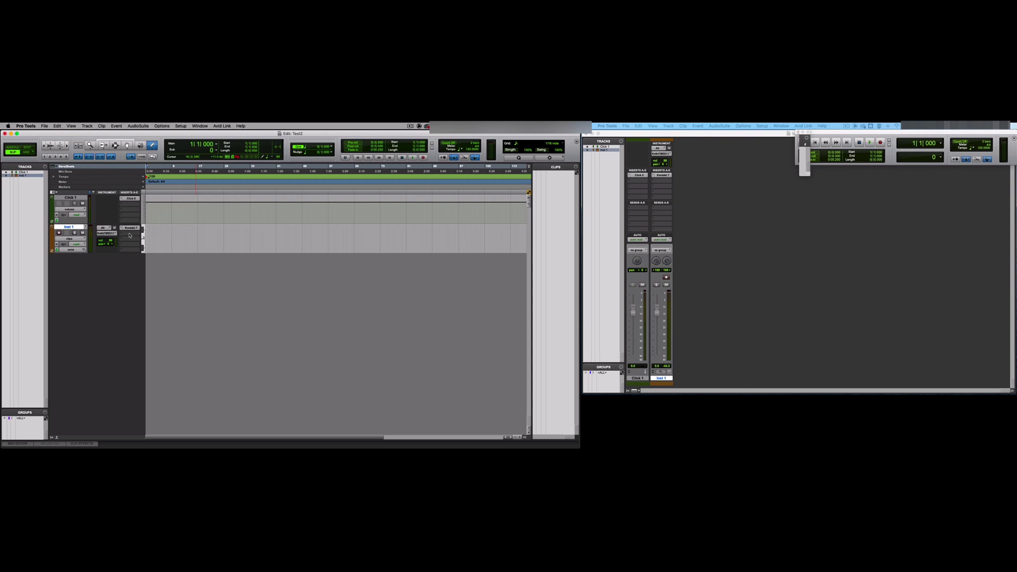
pyautogui.click(108, 233)
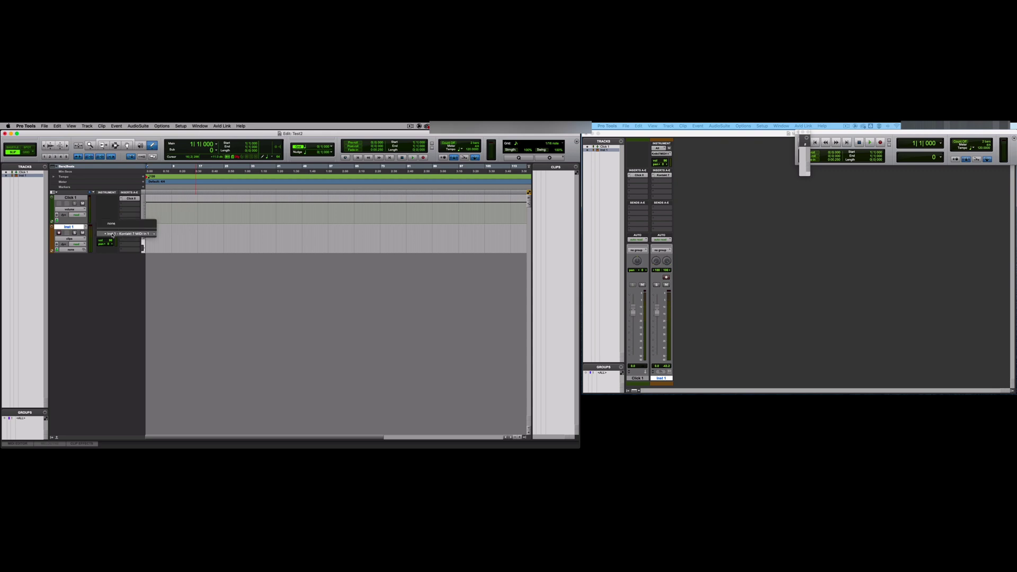
pyautogui.moveTo(142, 237)
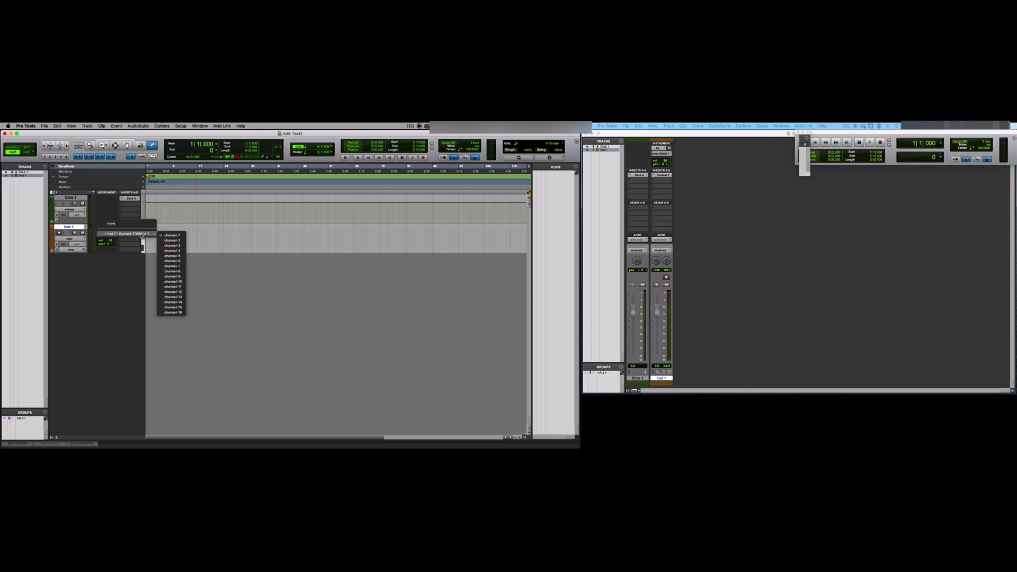
pyautogui.click(126, 308)
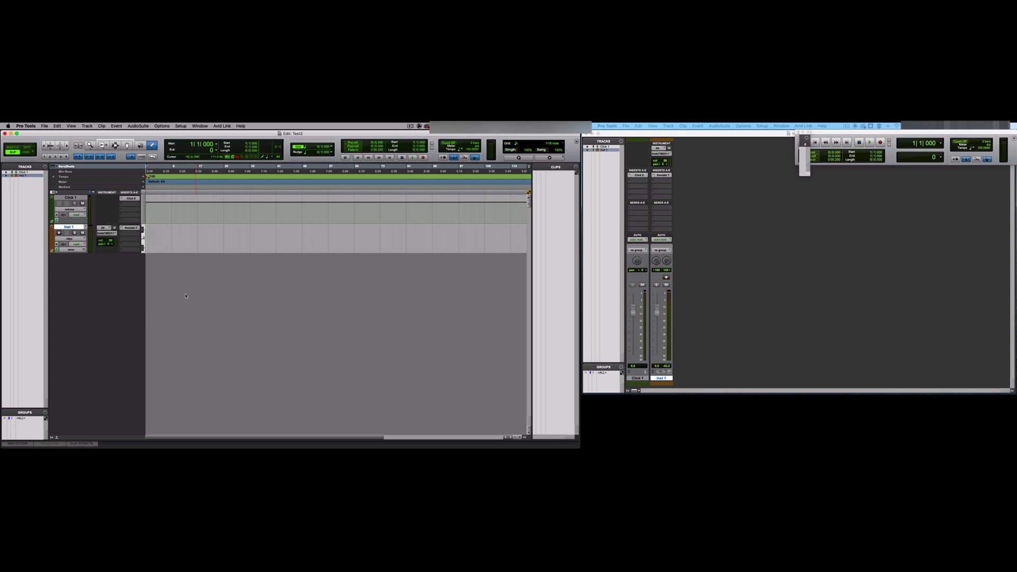